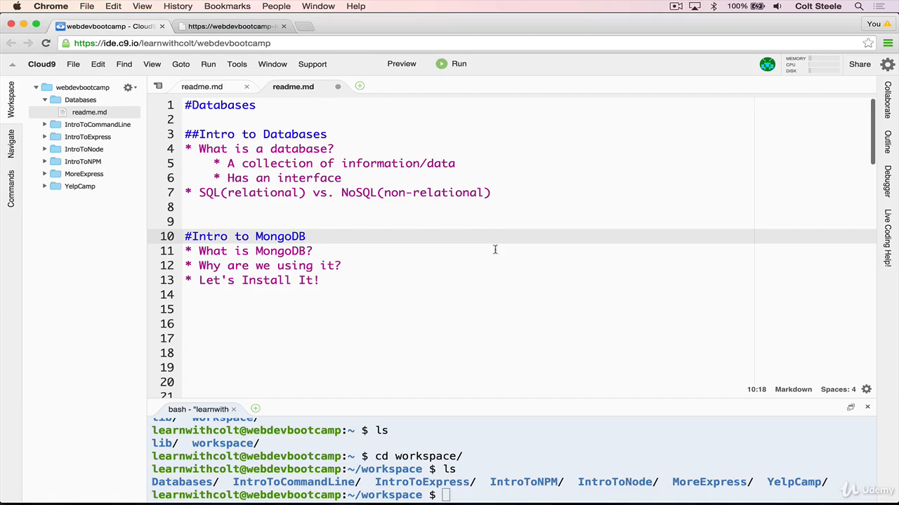
Examine the records under "A NON-RELATIONAL DATABASE" in the readme, including the first record's fields, and return to the file's beginning.
scroll(504, 278, down, 15)
scroll(503, 278, up, 1)
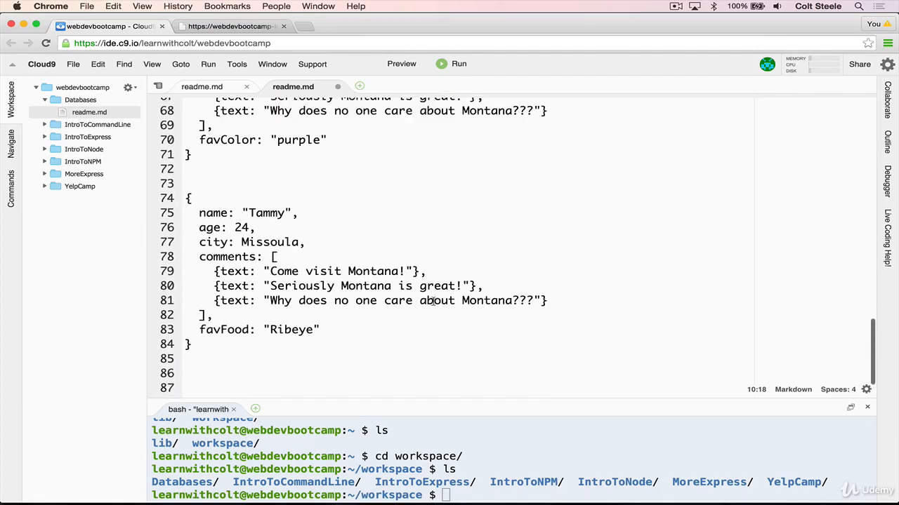
click(340, 361)
shift+click(145, 199)
scroll(302, 294, up, 5)
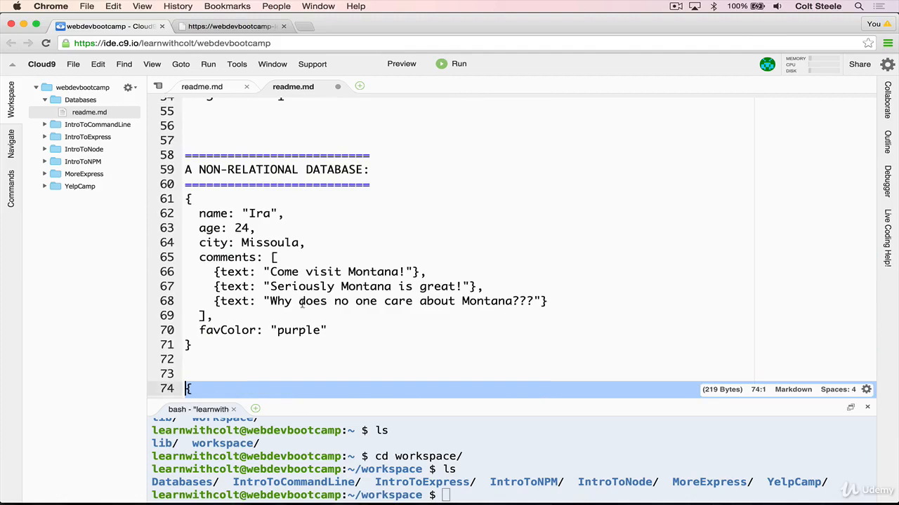
scroll(302, 295, down, 1)
drag(304, 307, 186, 159)
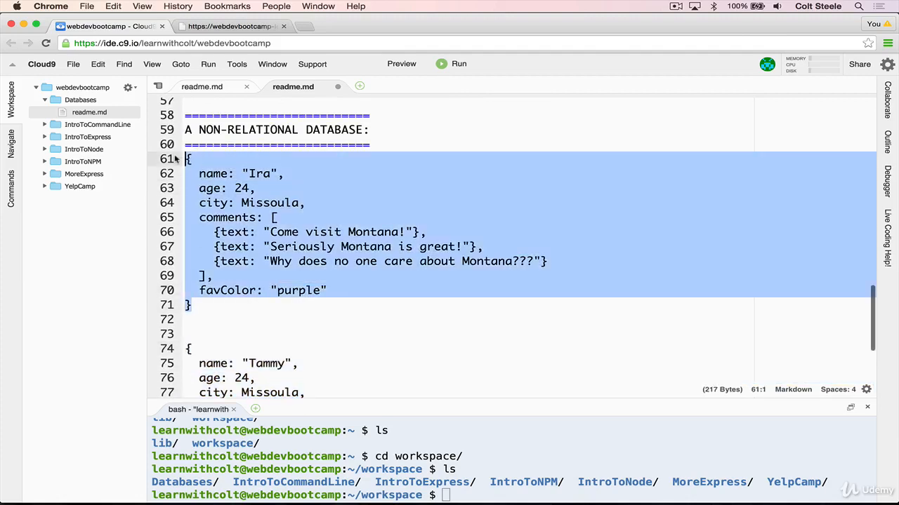
click(349, 219)
click(222, 173)
key(Down)
key(Down)
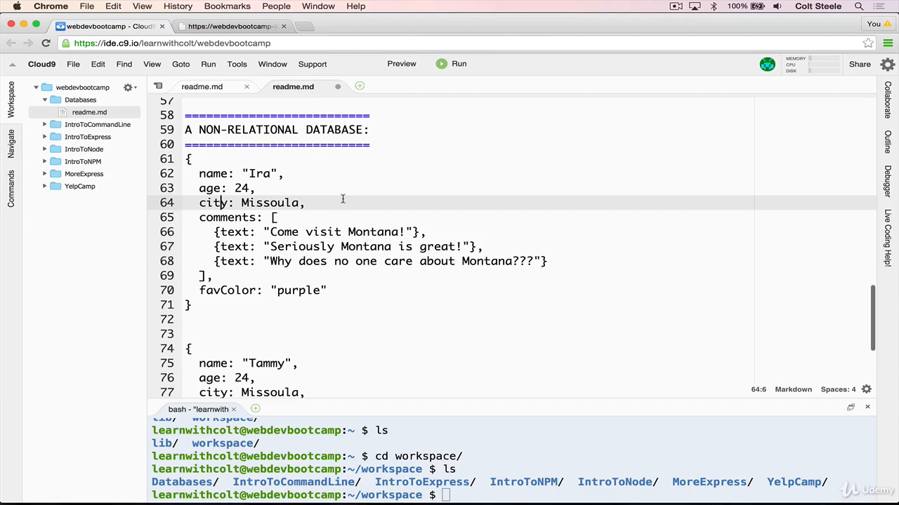
scroll(343, 200, up, 15)
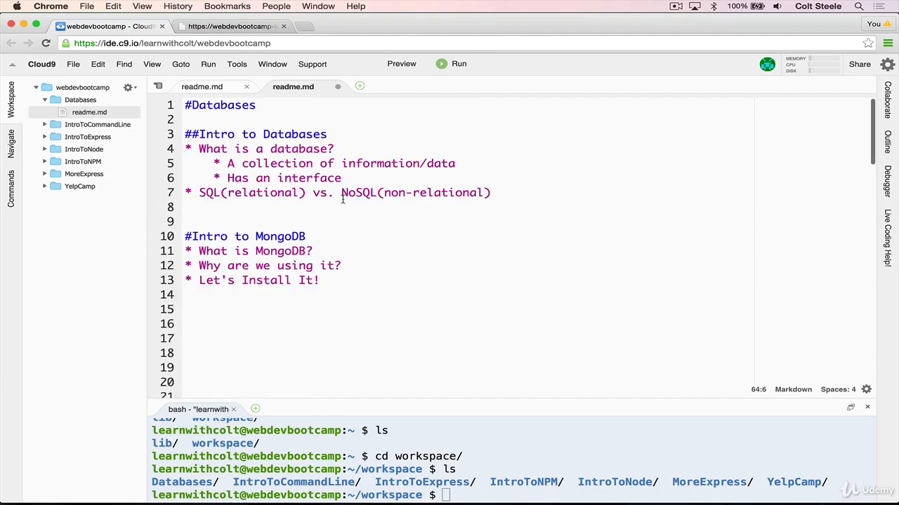
Add an empty bullet after "Let's Install It!" and write MEAN on its own line below it.
click(442, 281)
key(Return)
text(*)
key(Return)
key(Return)
text(MEAN)
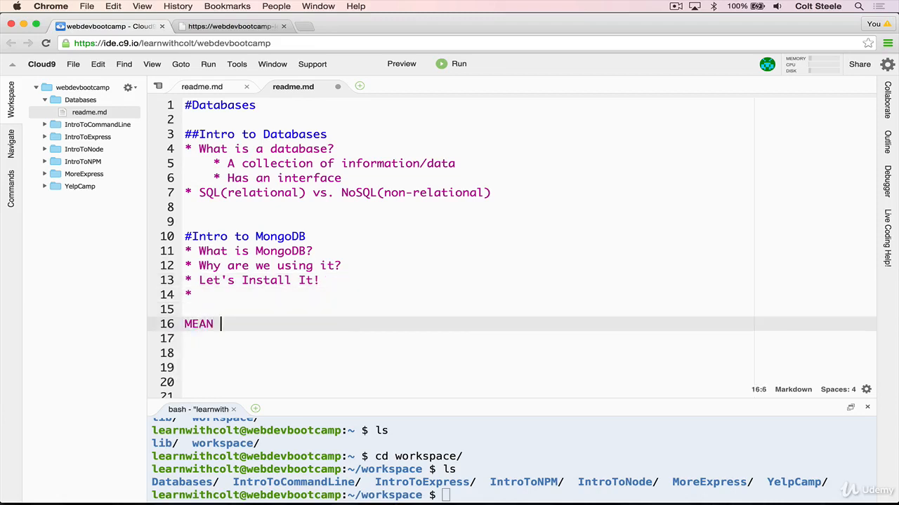
Remove the A from MEAN, then clear the remaining letters and the empty bullet from the notes.
click(183, 329)
drag(200, 326, 207, 326)
click(210, 339)
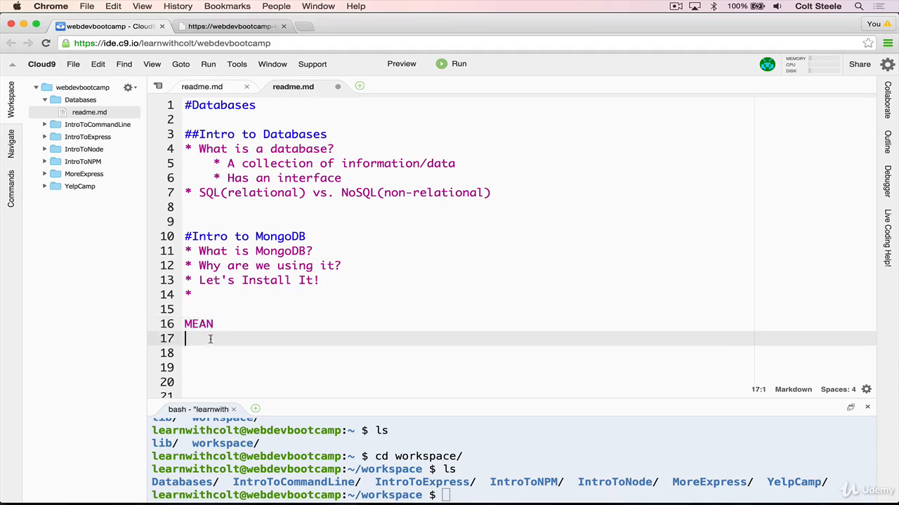
click(205, 325)
key(BackSpace)
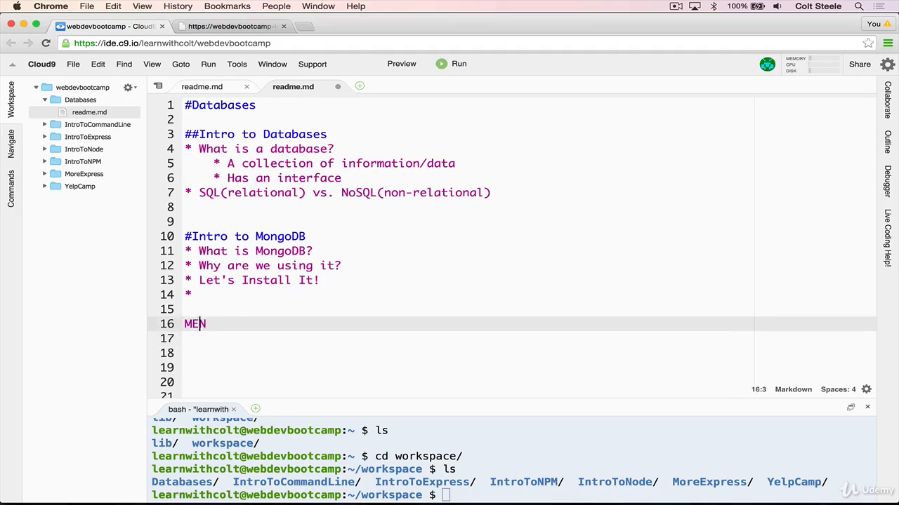
drag(191, 324, 179, 298)
click(216, 324)
key(BackSpace)
key(BackSpace)
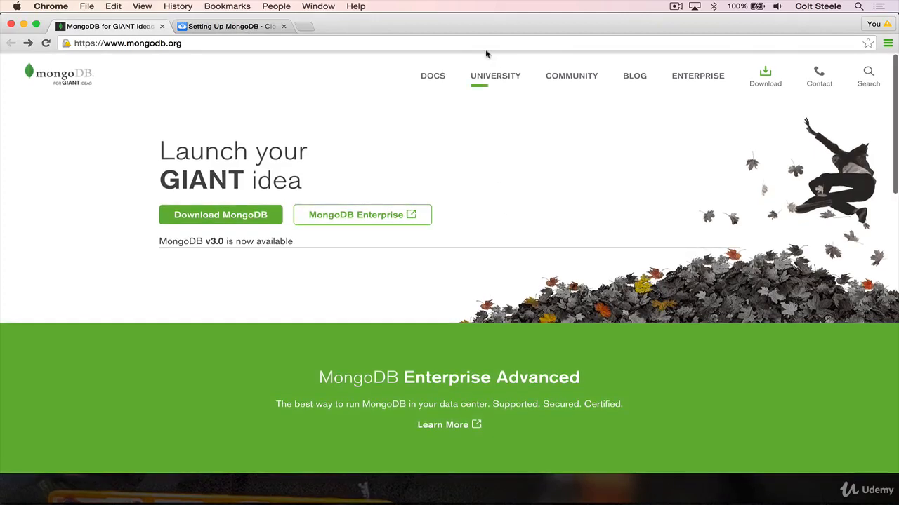
Look at the manual on the MongoDB website and the online courses offered by MongoDB University.
click(434, 76)
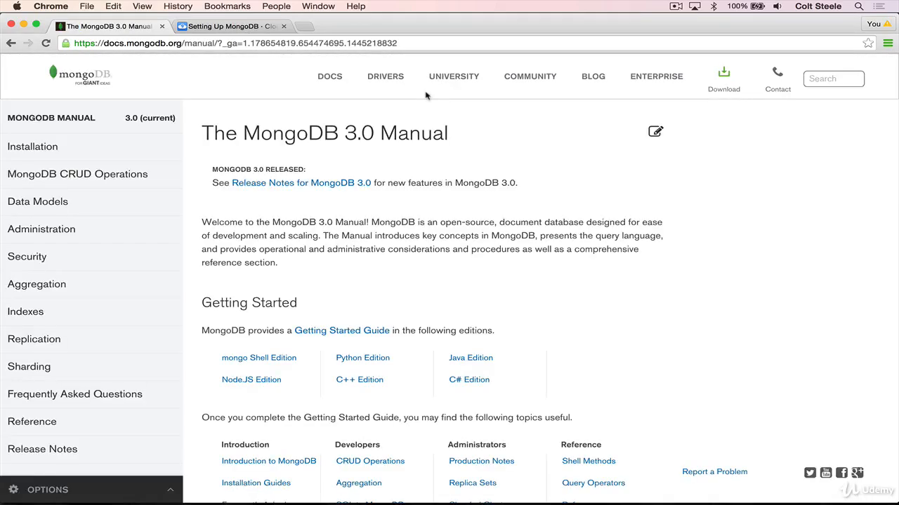
click(455, 79)
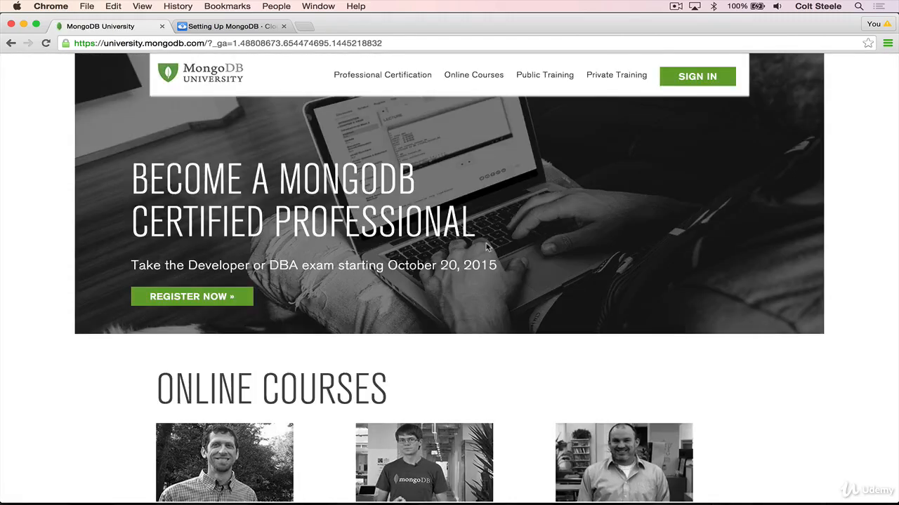
scroll(487, 247, down, 10)
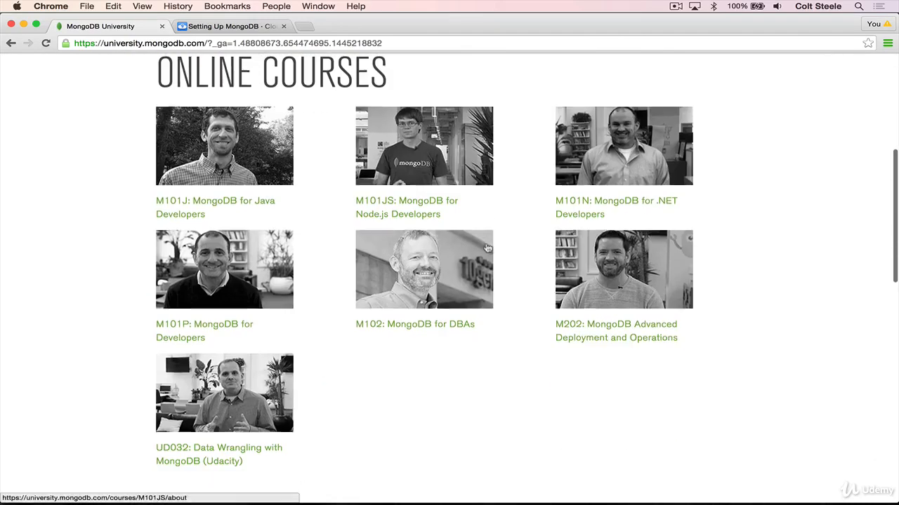
scroll(283, 231, up, 1)
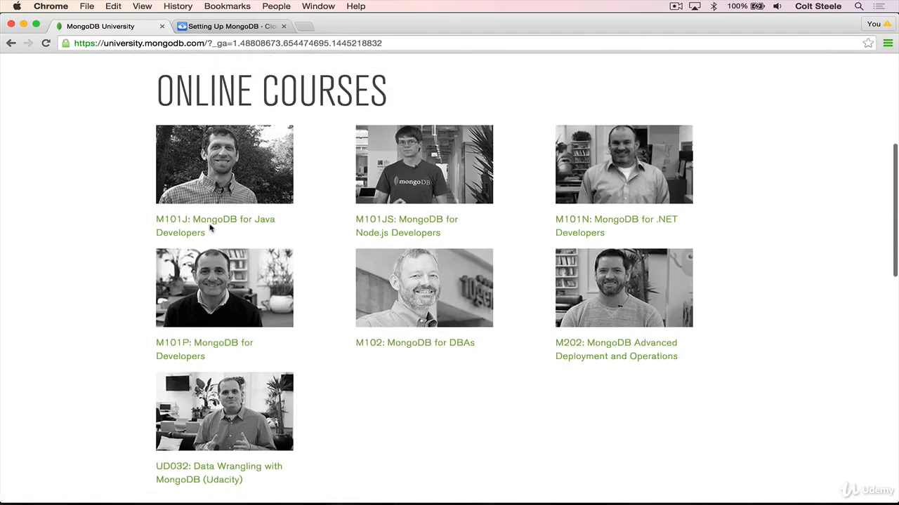
scroll(309, 150, up, 9)
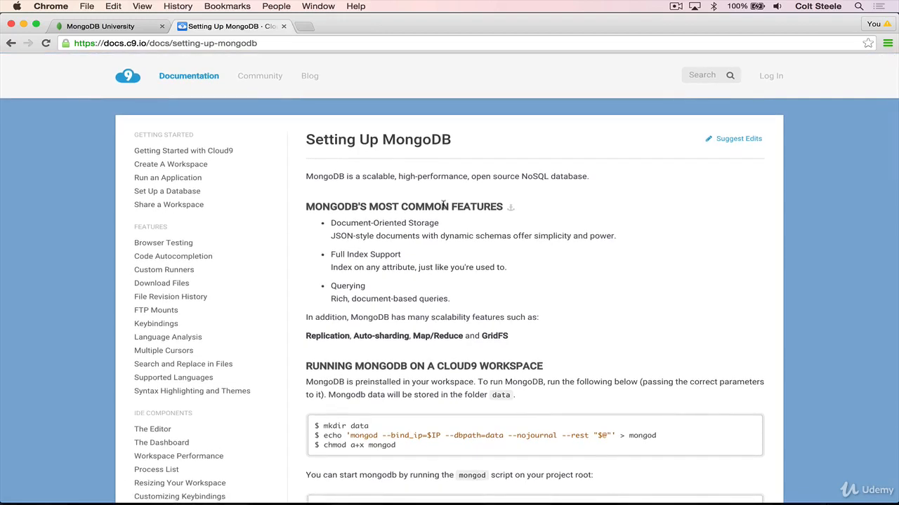
Examine the mkdir data command in the Cloud9 documentation's section on running MongoDB in a workspace.
scroll(466, 264, down, 5)
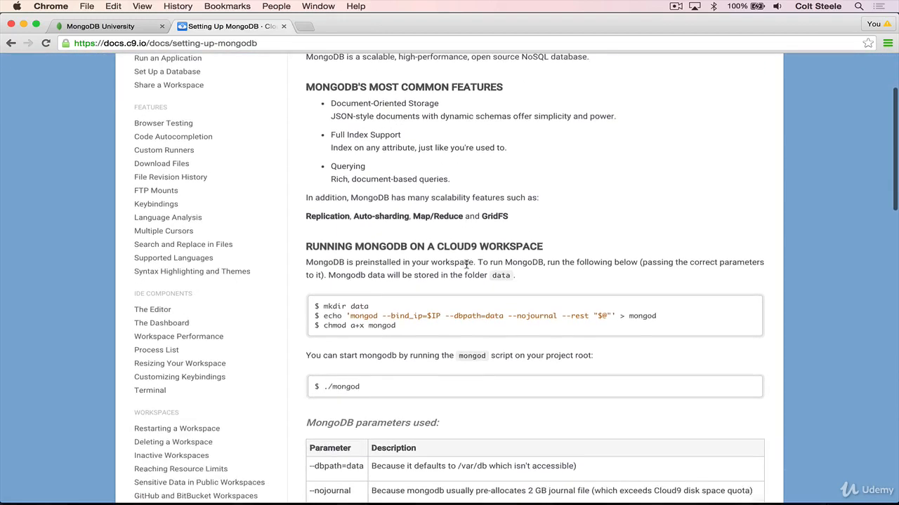
scroll(466, 264, down, 1)
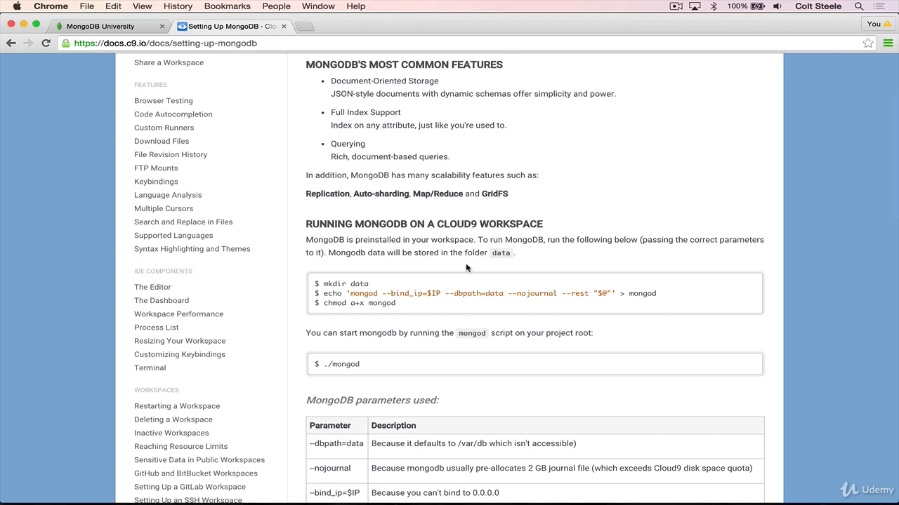
drag(368, 283, 319, 283)
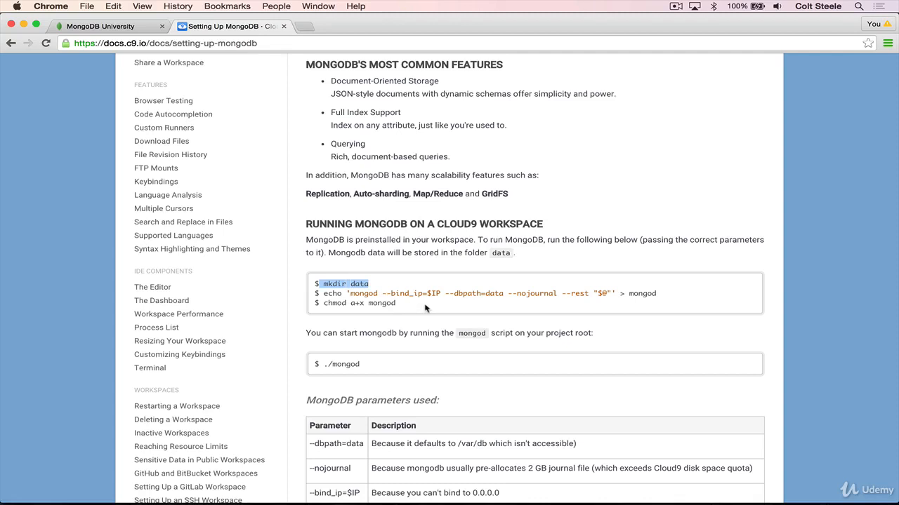
click(365, 305)
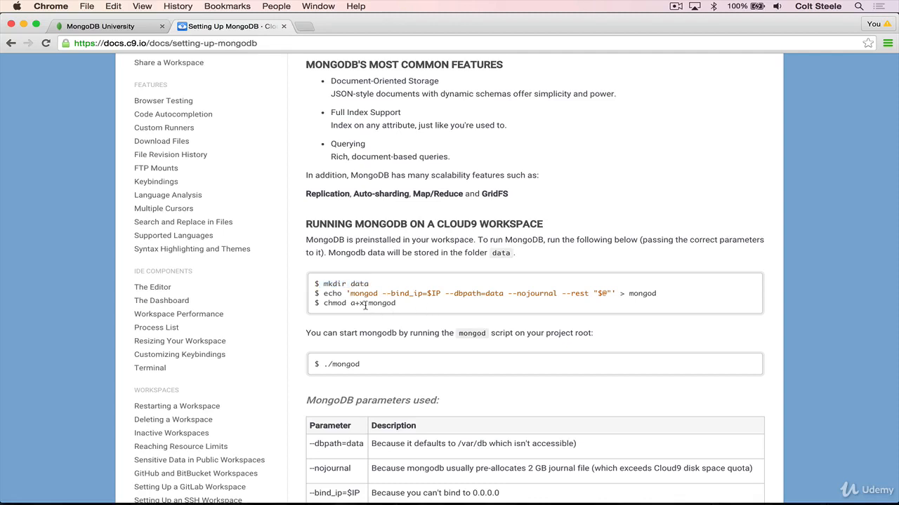
double_click(361, 284)
click(412, 282)
Examine the documented echo command for the mongod script, the MongoDB parameters table and the chmod a+x mongod command.
drag(323, 294, 666, 289)
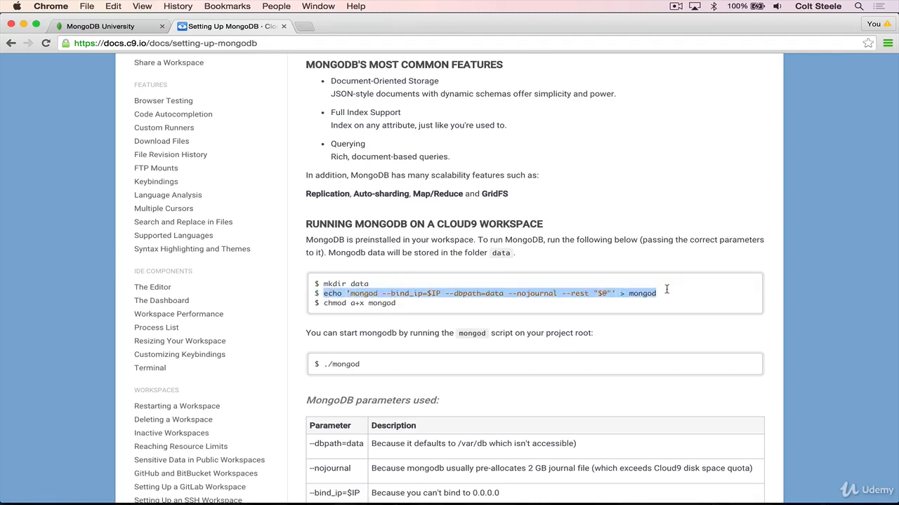
scroll(492, 302, down, 5)
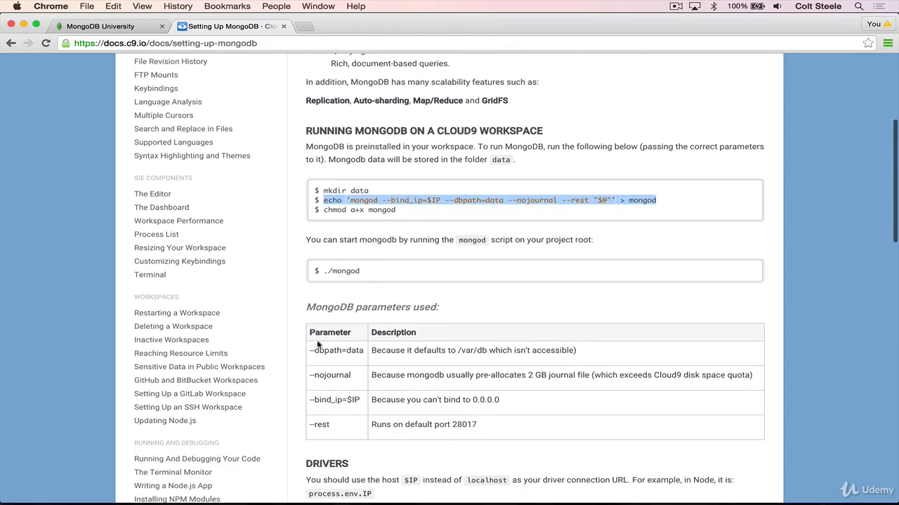
drag(318, 344, 484, 432)
scroll(431, 271, up, 4)
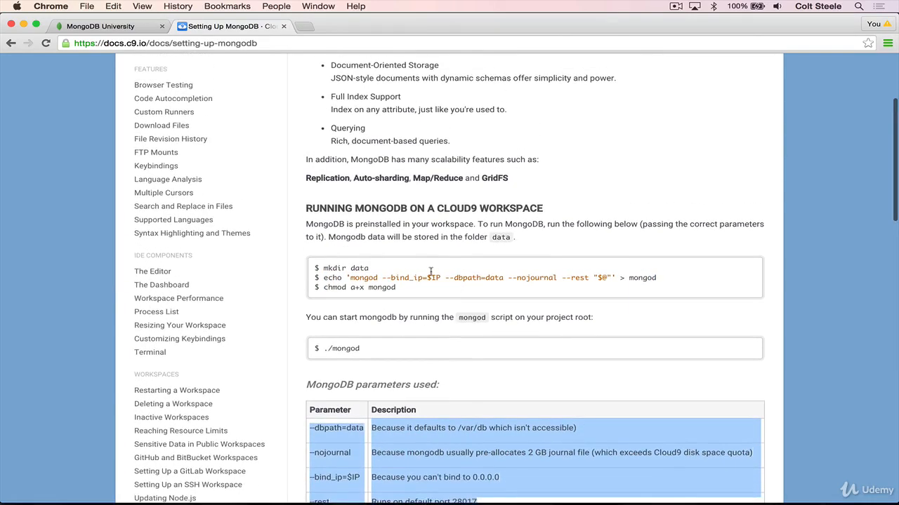
triple_click(421, 277)
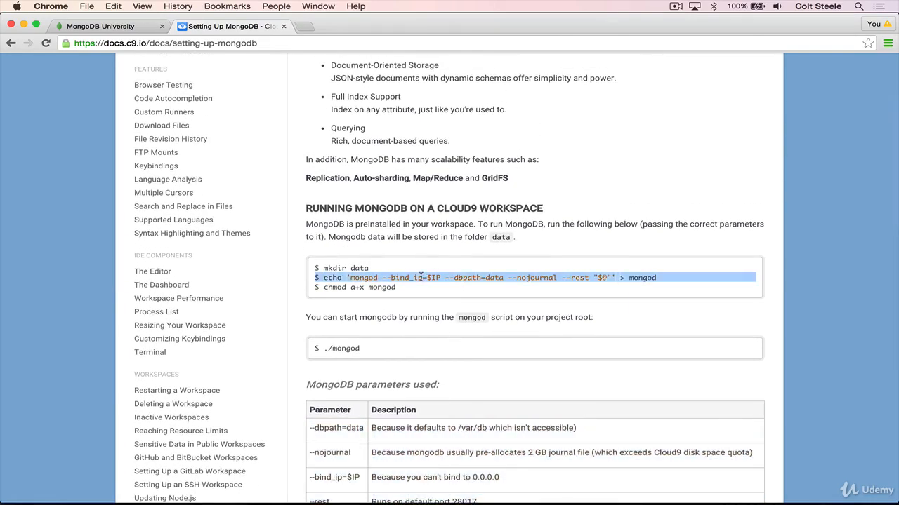
click(351, 269)
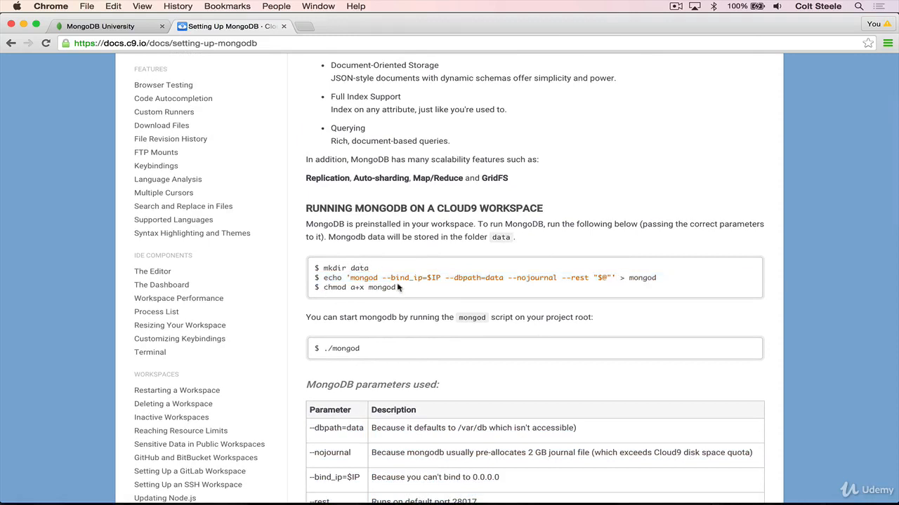
drag(397, 288, 322, 287)
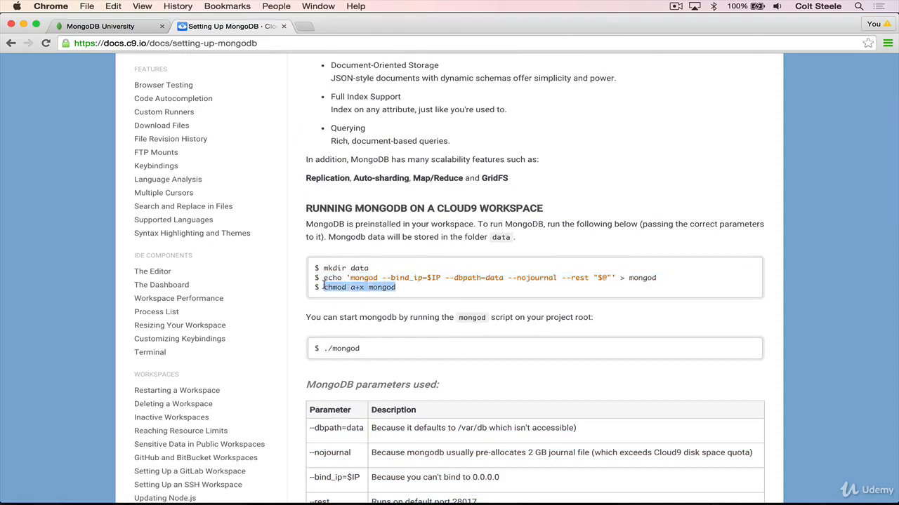
click(450, 271)
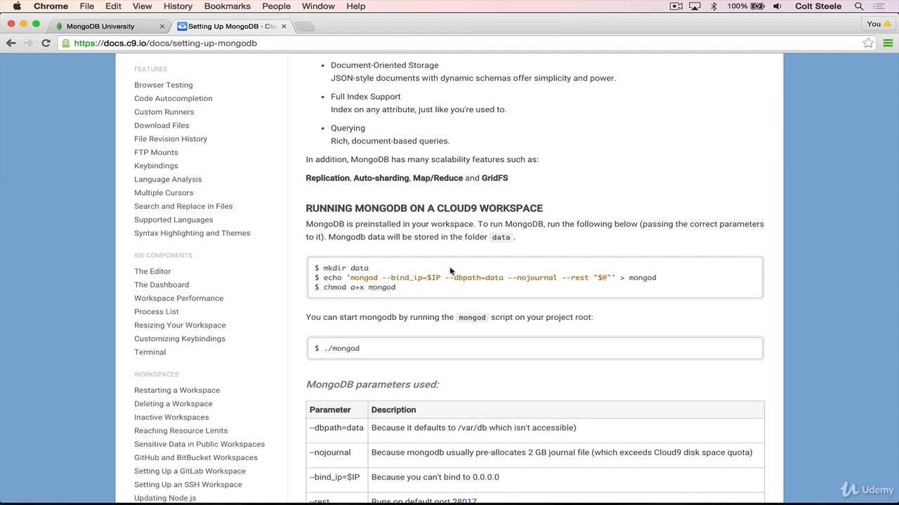
Switch back to the Cloud9 workspace and list the current directory's contents with ls in the terminal.
key(super+grave)
click(566, 447)
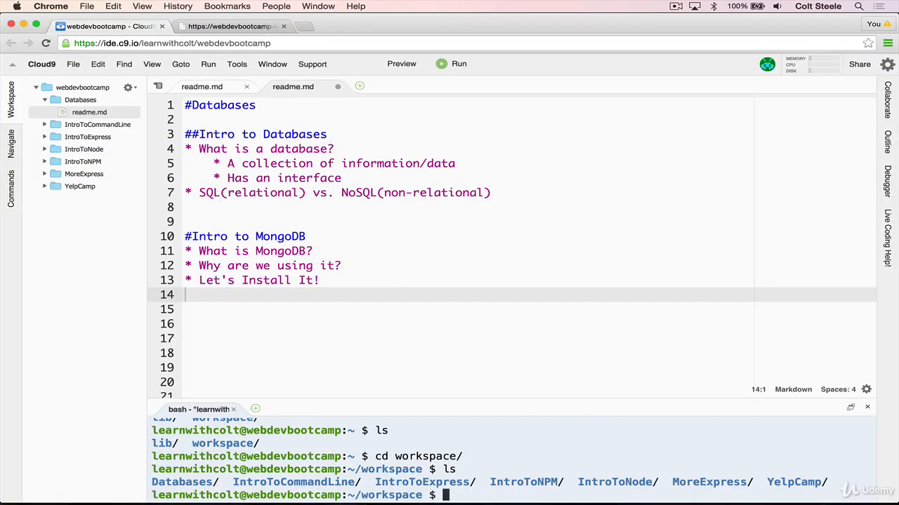
text(ls)
key(Return)
Collapse the Databases folder in the file tree and clear the unfinished cd command from the terminal.
text(cd)
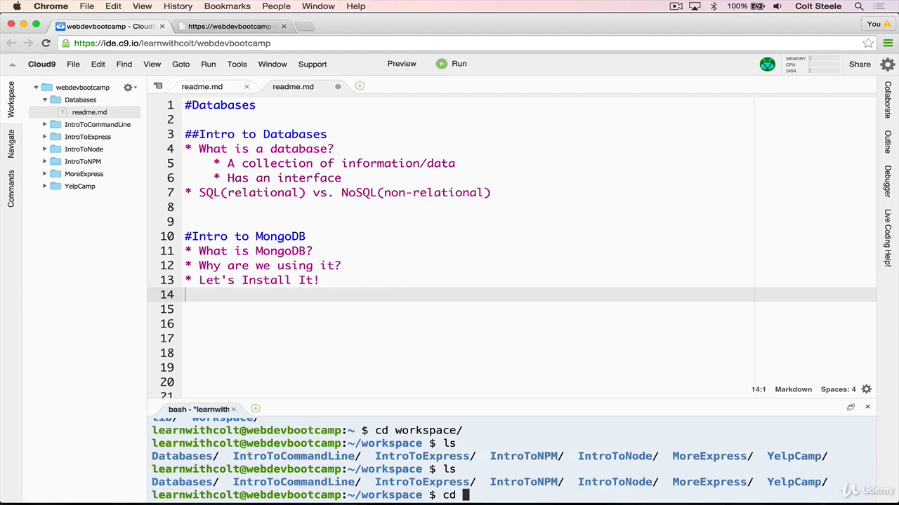
click(57, 90)
click(59, 98)
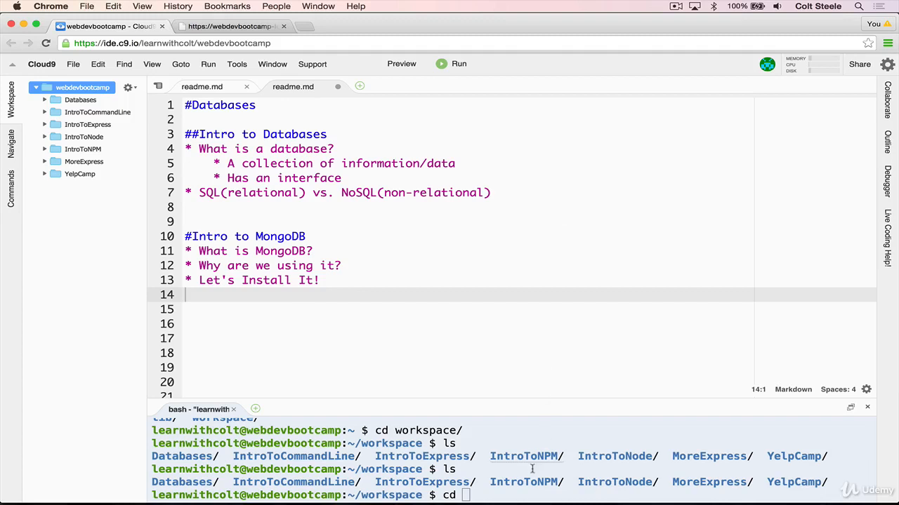
click(455, 494)
key(BackSpace)
key(BackSpace)
key(BackSpace)
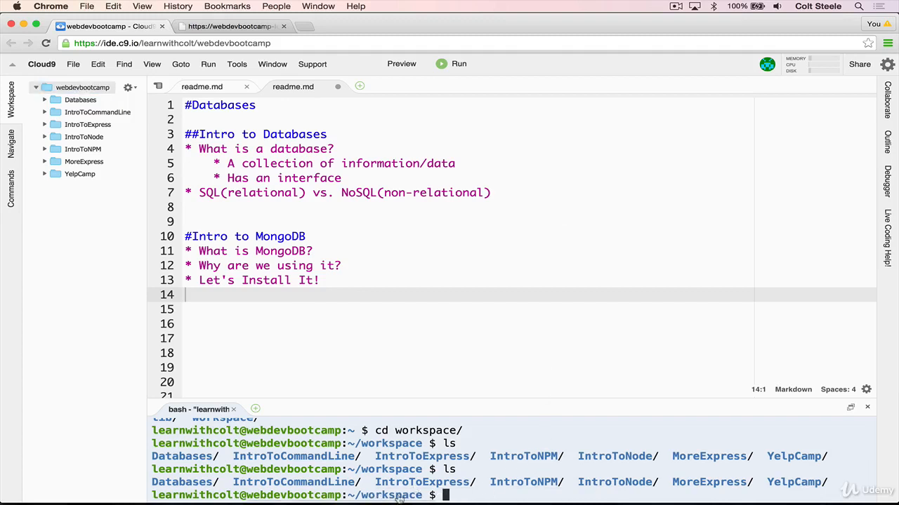
Move up one directory with cd .. and list its contents with ls.
text(l)
key(BackSpace)
text(cd ..)
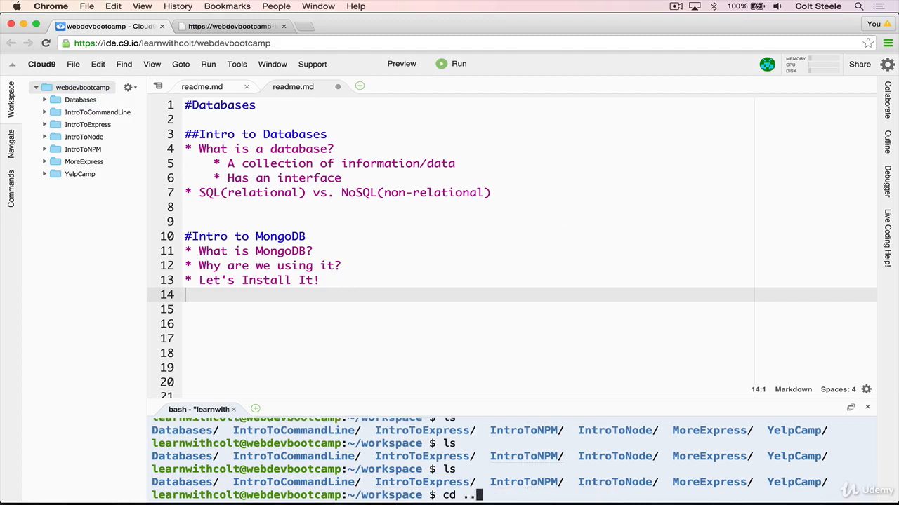
key(Return)
text(ls)
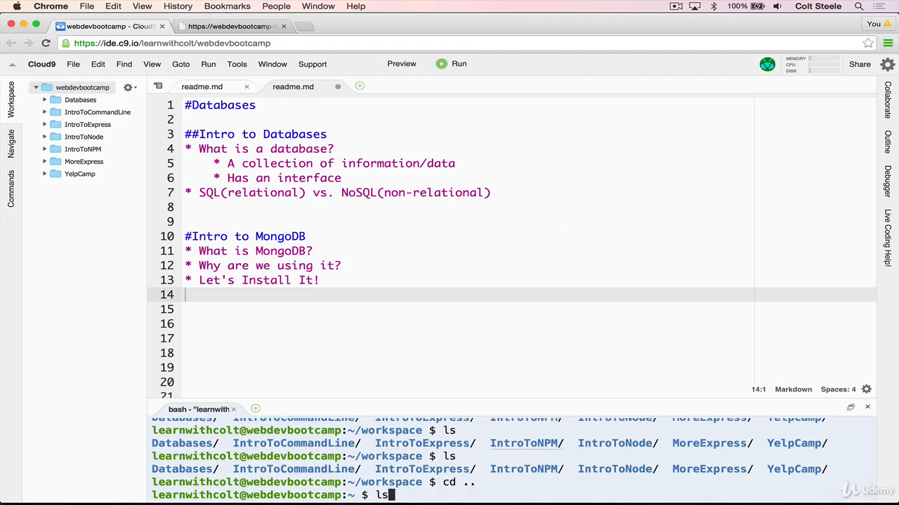
key(Return)
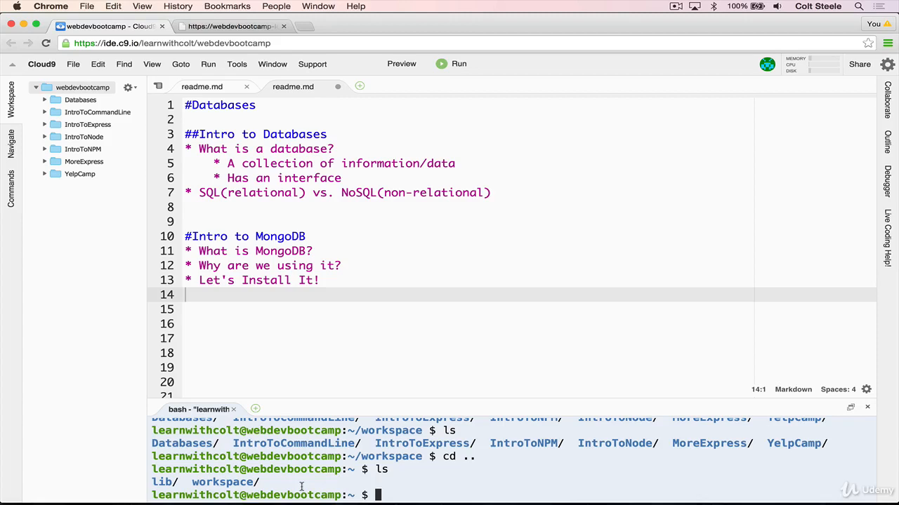
Create a directory named data with mkdir and enlarge the terminal pane.
text(mkdir data)
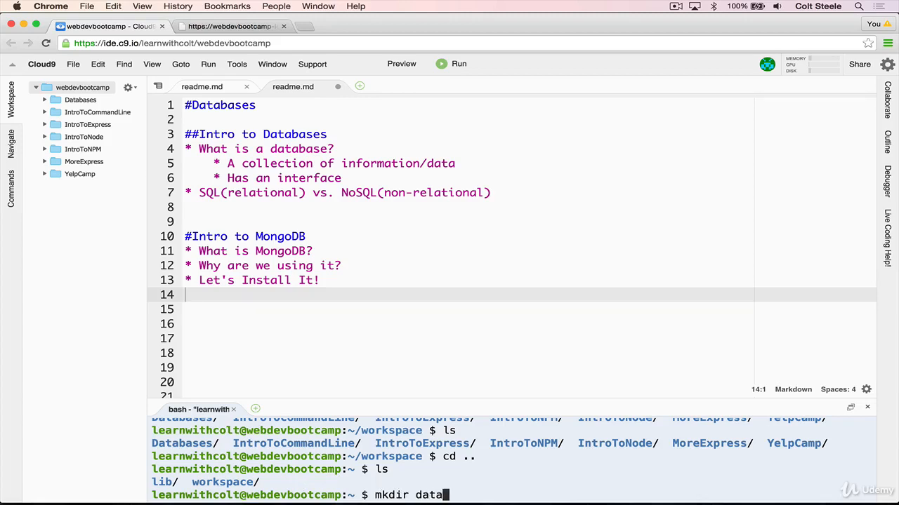
key(Return)
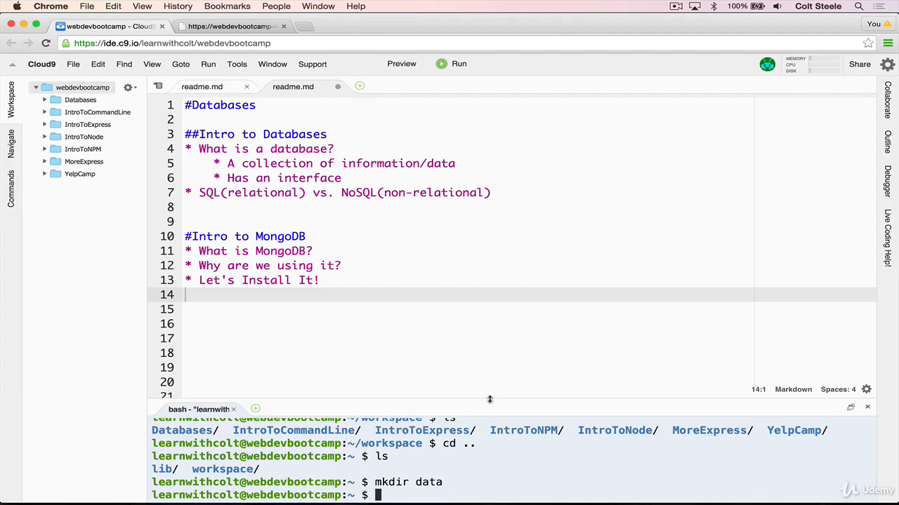
drag(489, 400, 505, 282)
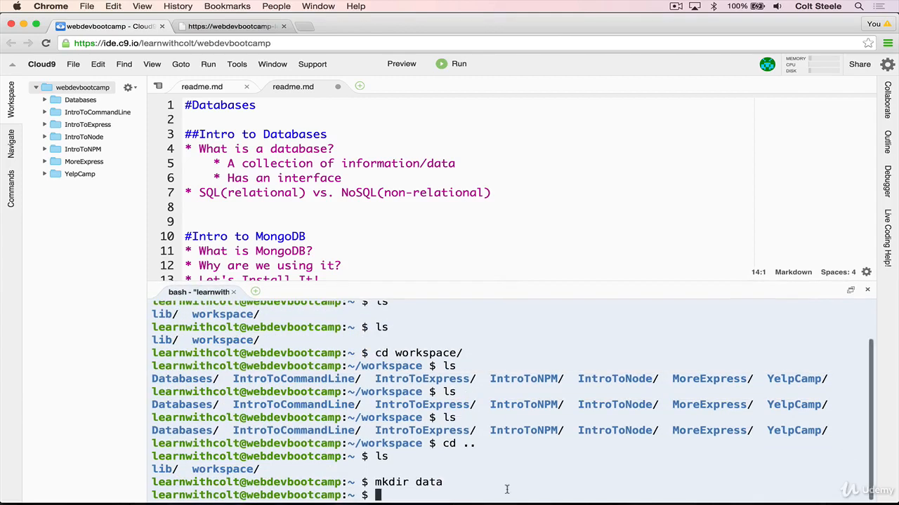
Clear the terminal and list the home directory's contents with ls.
text(clear)
key(Return)
text(ls)
key(Return)
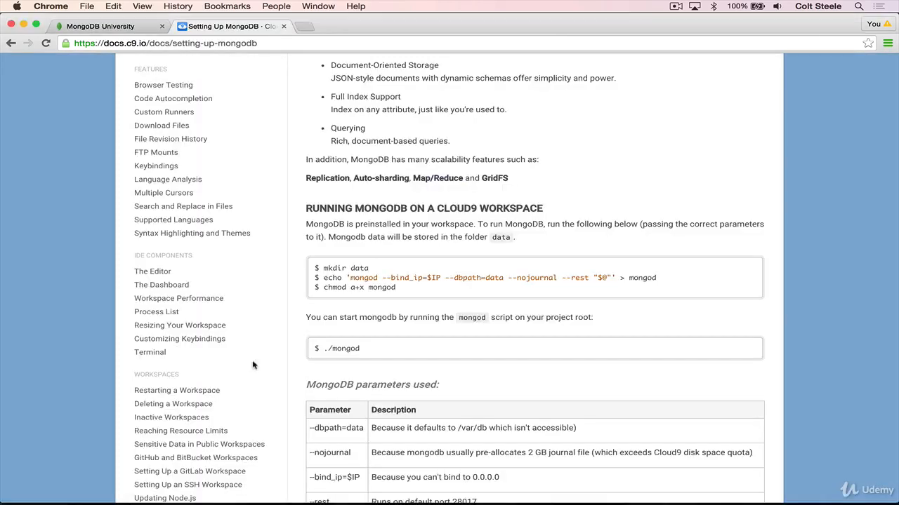
Copy the echo command from the MongoDB setup documentation and run it in the workspace terminal: echo 'mongod --bind_ip=$IP --dbpath=data --nojournal --rest "$@"' > mongod.
drag(323, 278, 664, 274)
key(super+c)
click(618, 279)
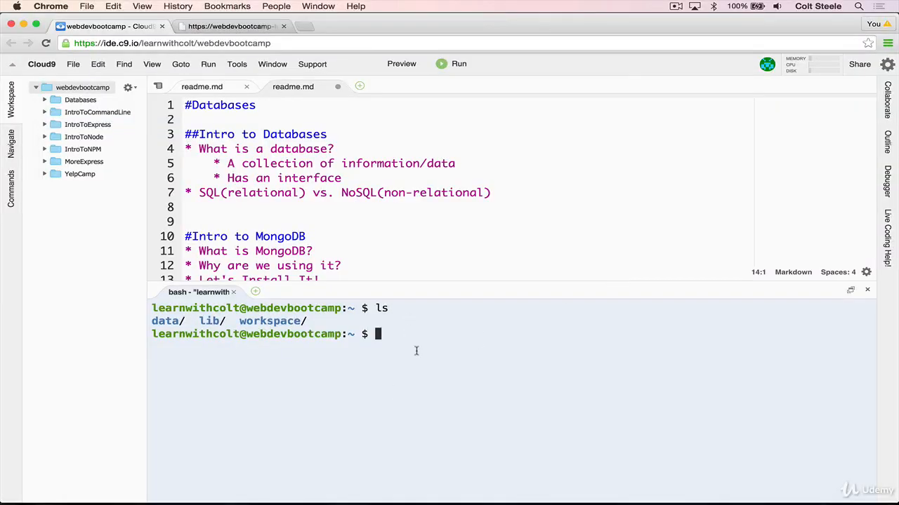
key(super+v)
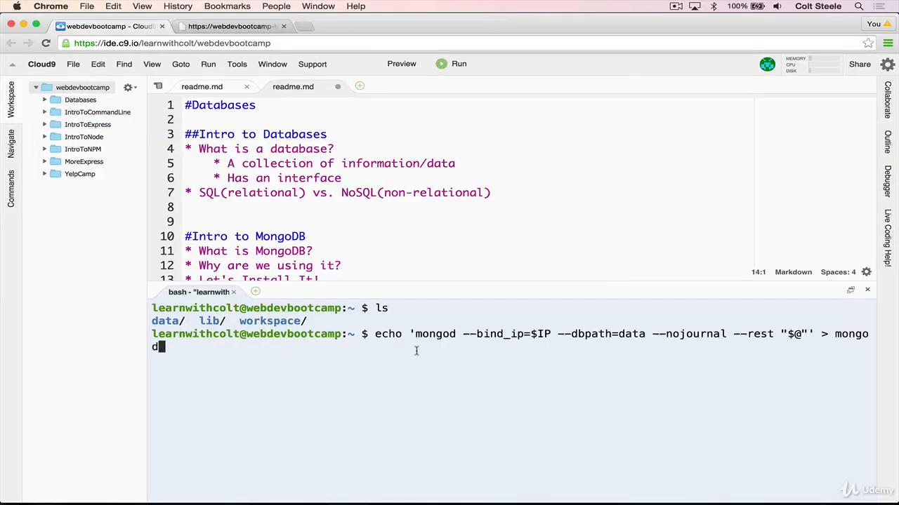
key(Return)
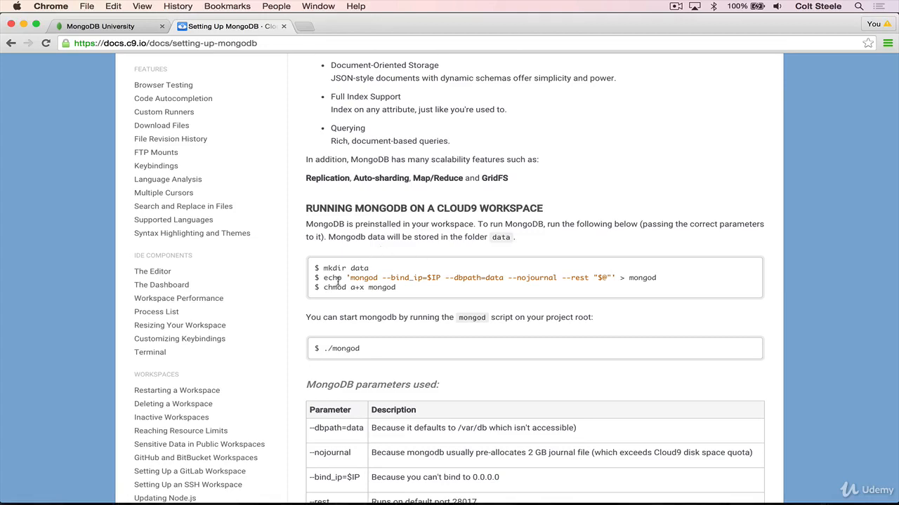
Copy the chmod a+x mongod command from the documentation and run it in the workspace terminal.
drag(324, 288, 403, 289)
key(super+c)
click(443, 296)
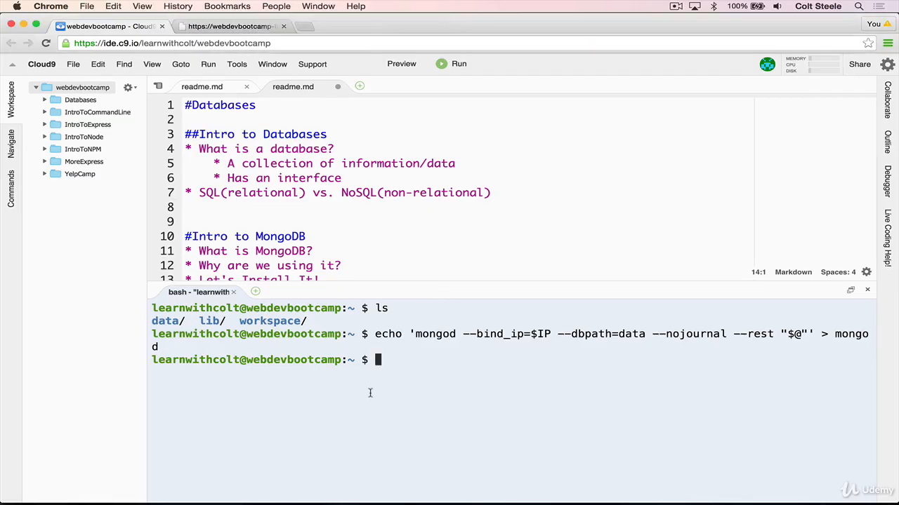
key(super+v)
key(Return)
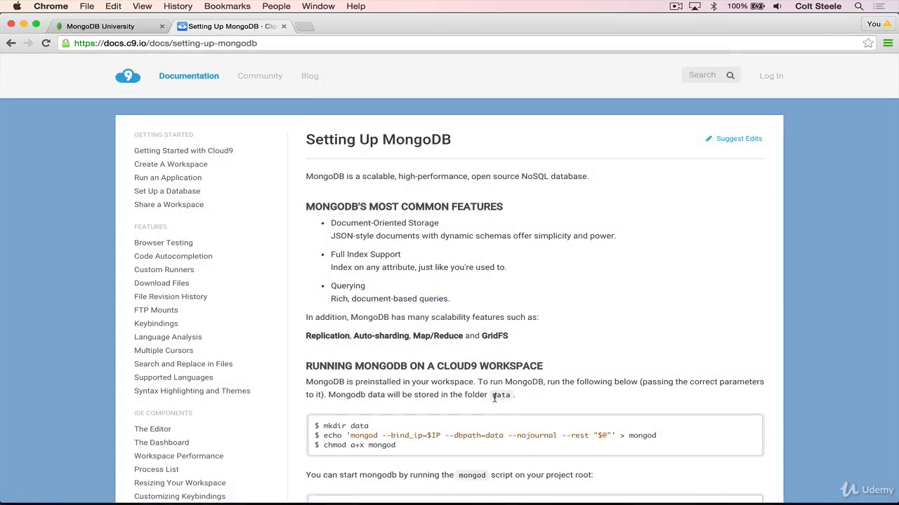
Review the documented setup and start commands, and start the MongoDB server from the home directory with ./mongod.
scroll(494, 398, down, 1)
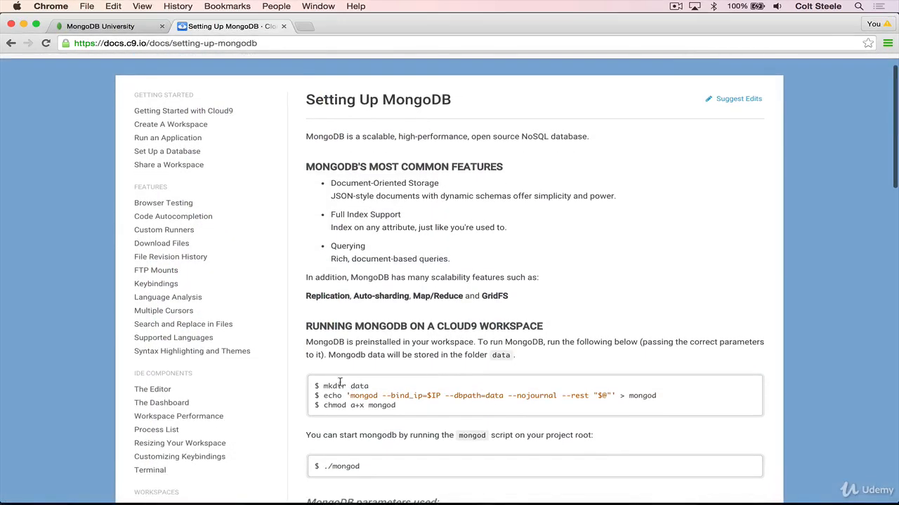
drag(322, 386, 432, 403)
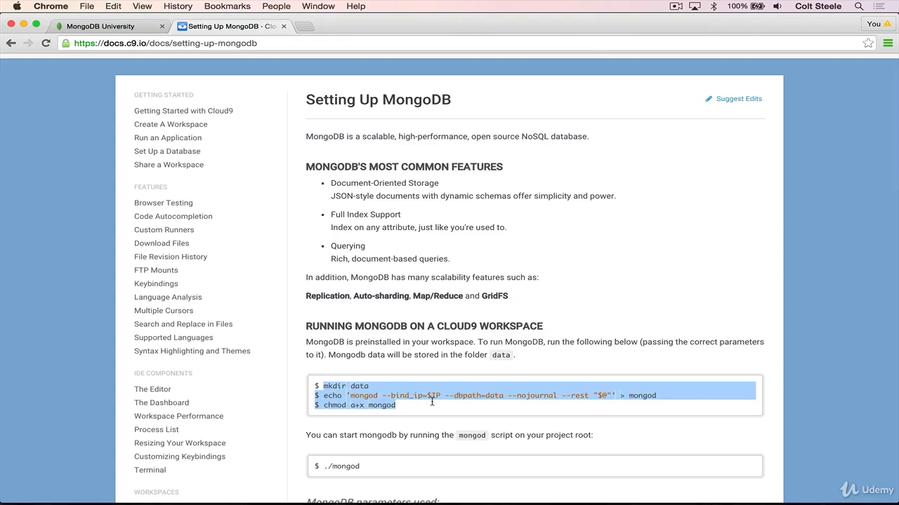
scroll(535, 411, down, 1)
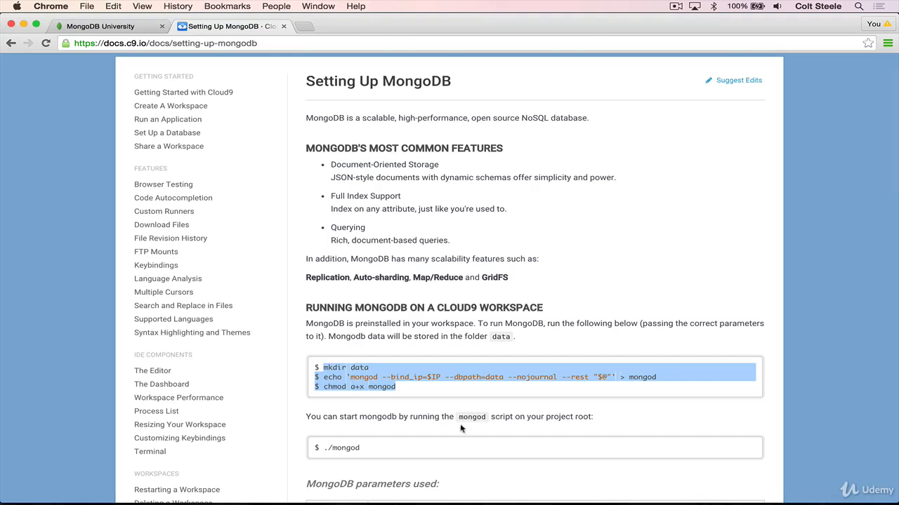
drag(323, 447, 378, 448)
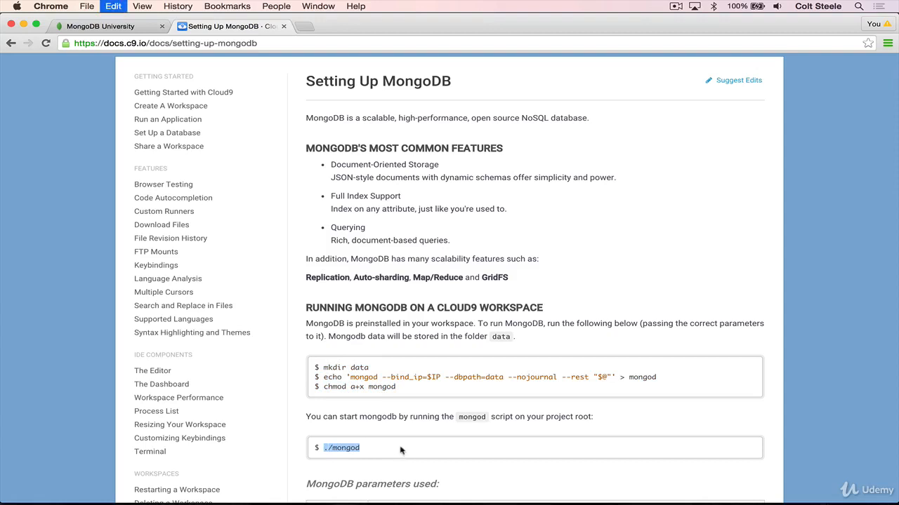
click(384, 452)
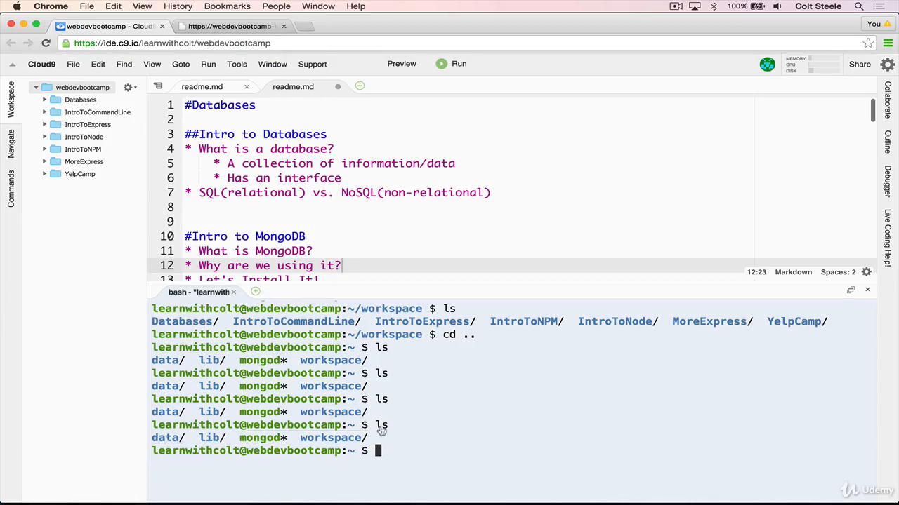
text(./mongod)
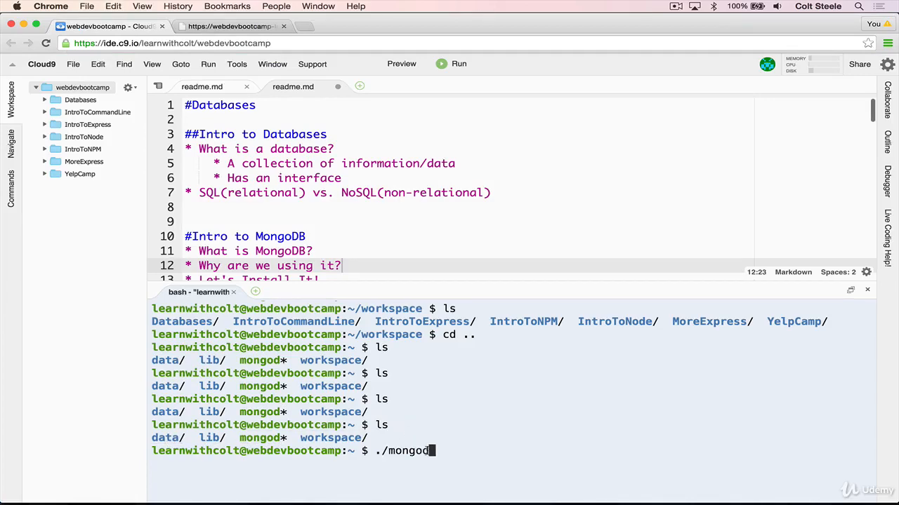
key(Return)
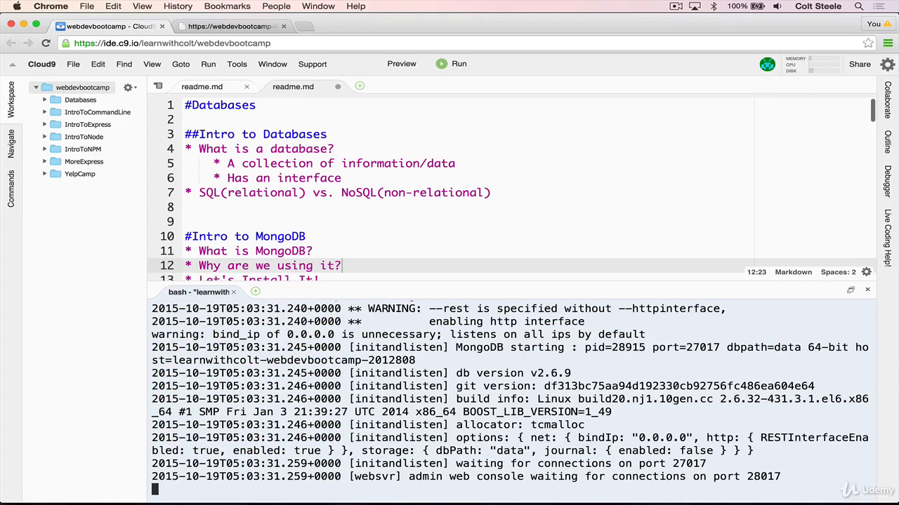
Look over the ./mongod startup output and open a second terminal beside the one running the server.
scroll(548, 367, up, 3)
scroll(547, 367, down, 3)
scroll(548, 367, up, 3)
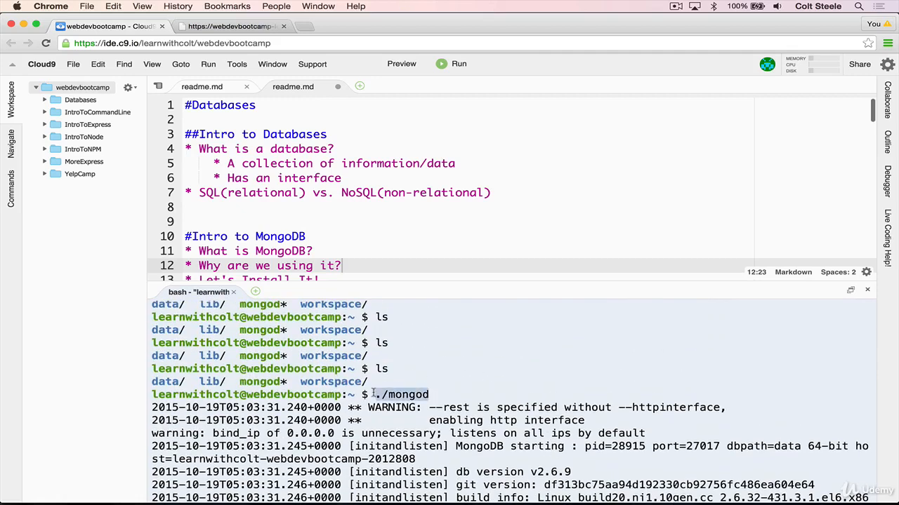
scroll(492, 400, down, 3)
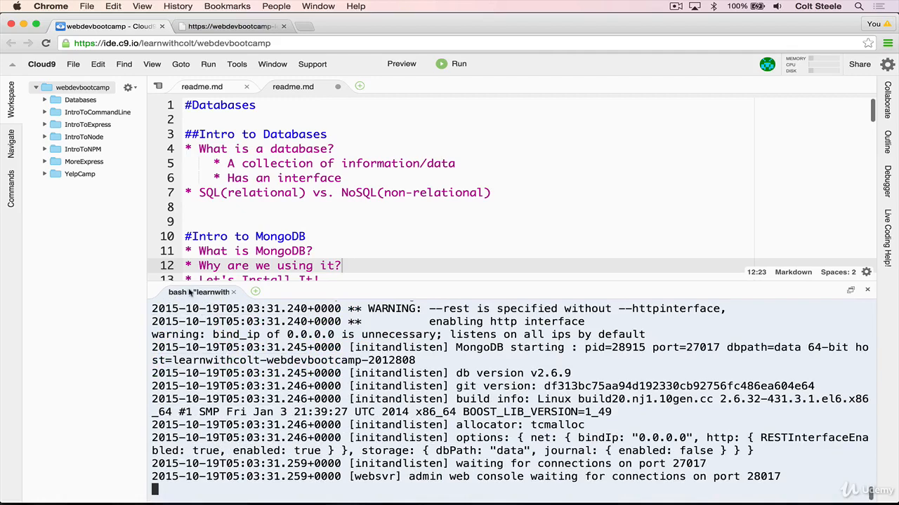
click(256, 291)
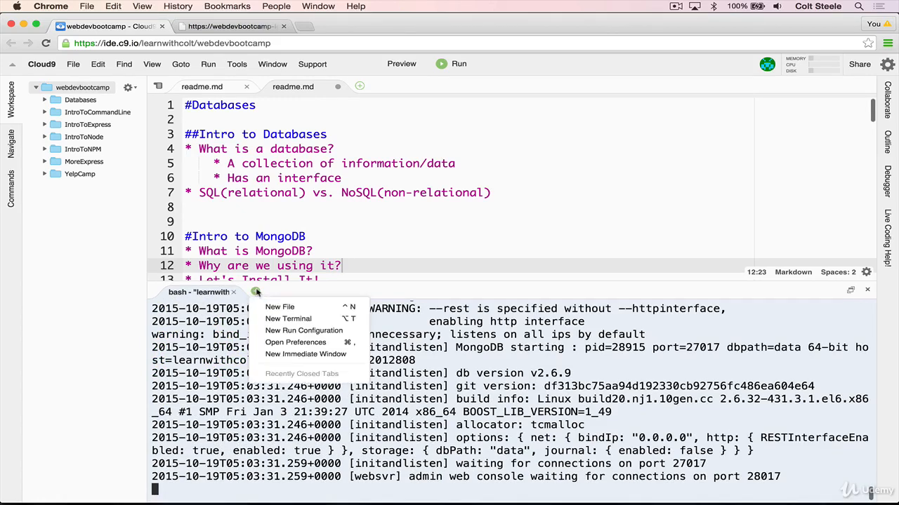
click(286, 317)
click(255, 291)
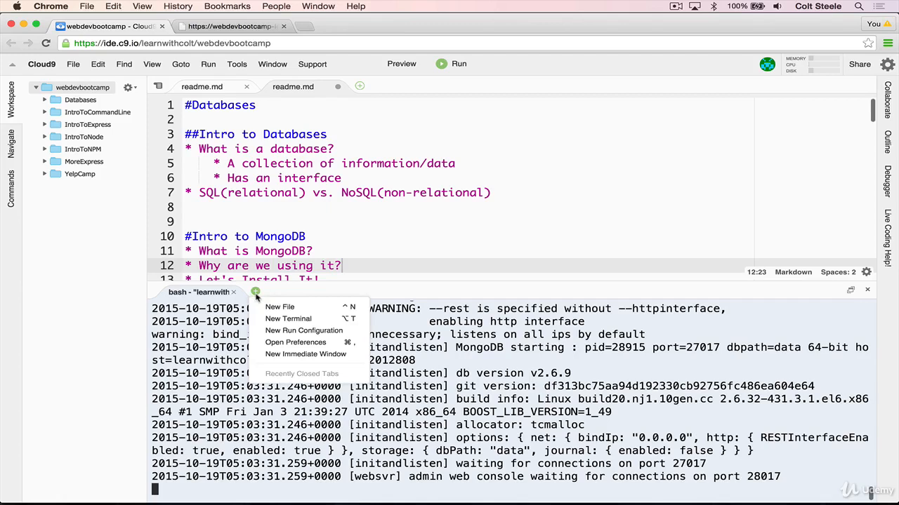
click(300, 321)
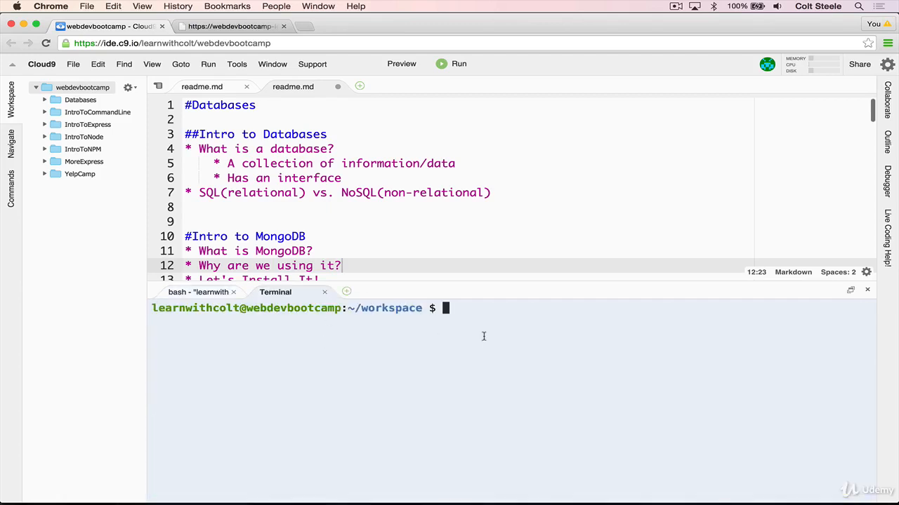
Check the server terminal, return to the new terminal and launch the MongoDB shell with mongo.
click(189, 293)
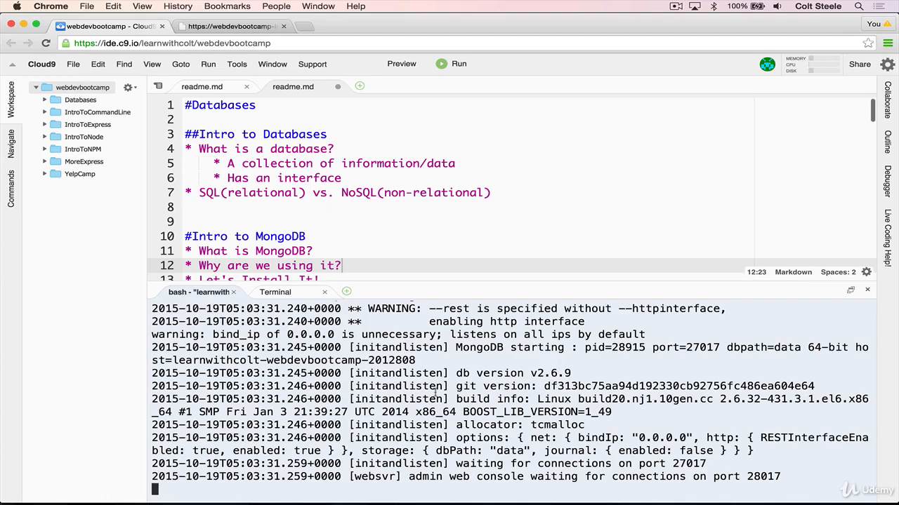
click(290, 296)
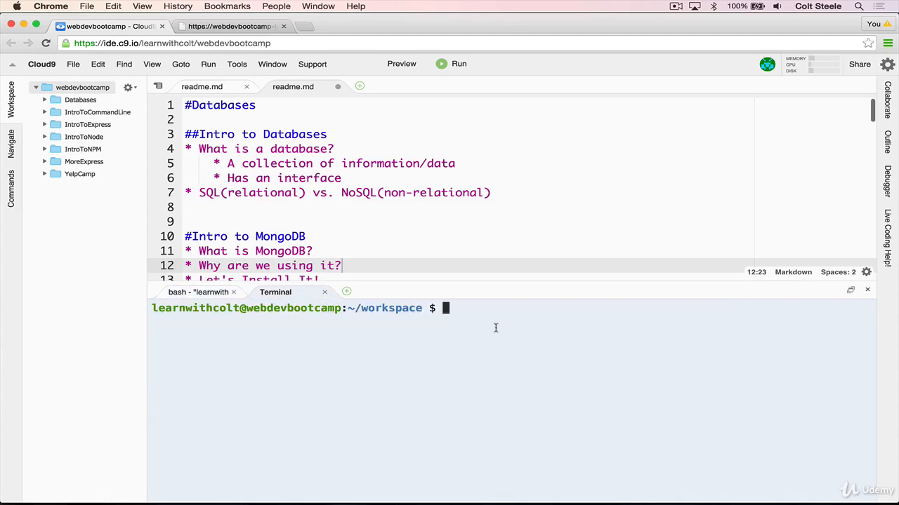
text(mongo)
key(Return)
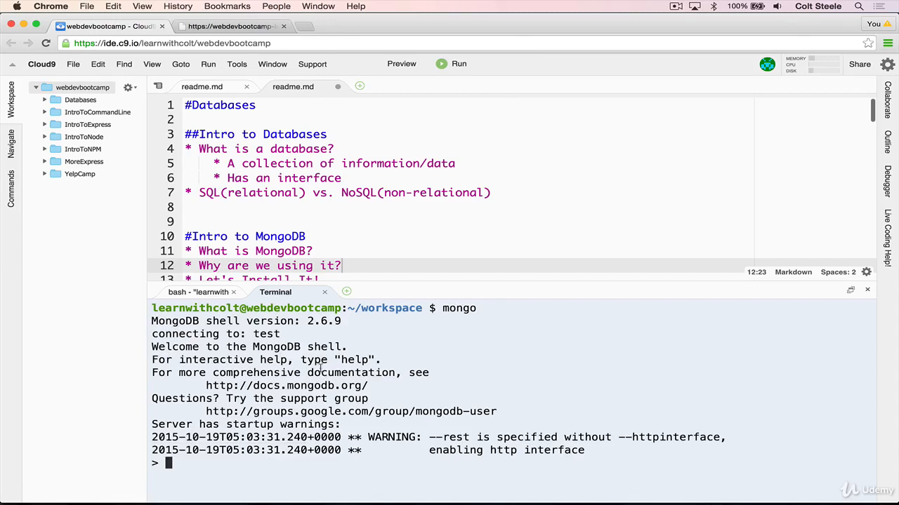
drag(441, 312, 483, 312)
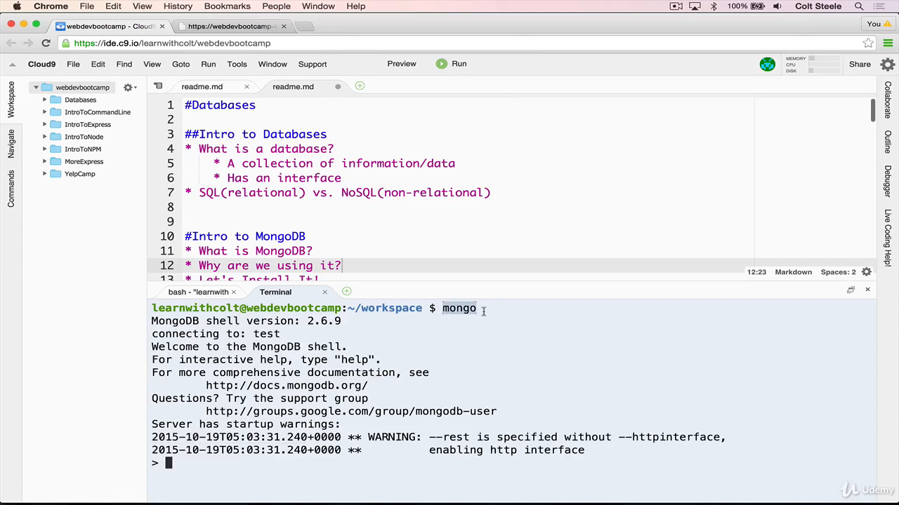
click(483, 371)
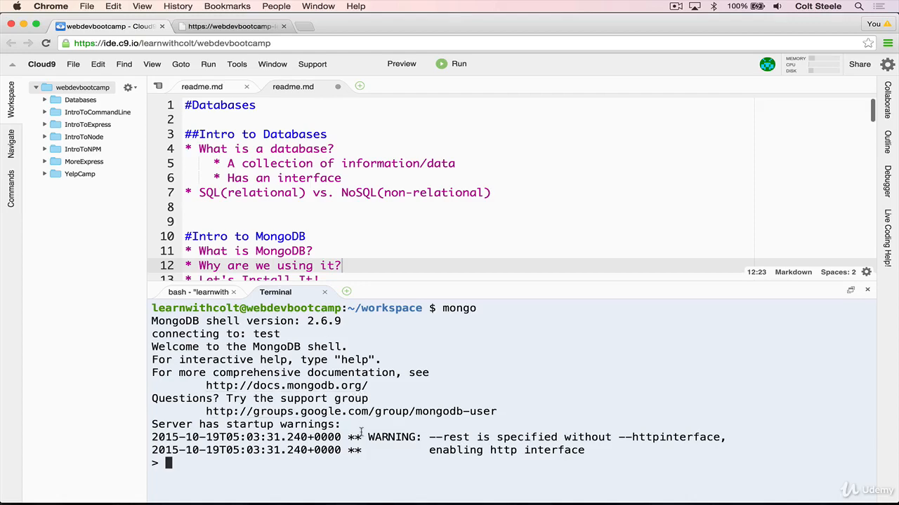
Stop the MongoDB server in the first terminal, restart it with ./mongod and return to the terminal with the mongo shell.
click(198, 292)
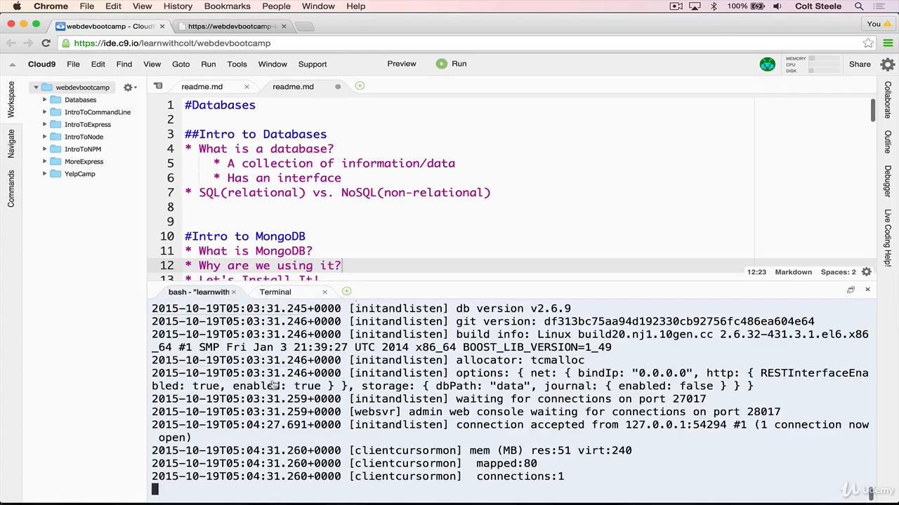
scroll(419, 394, up, 10)
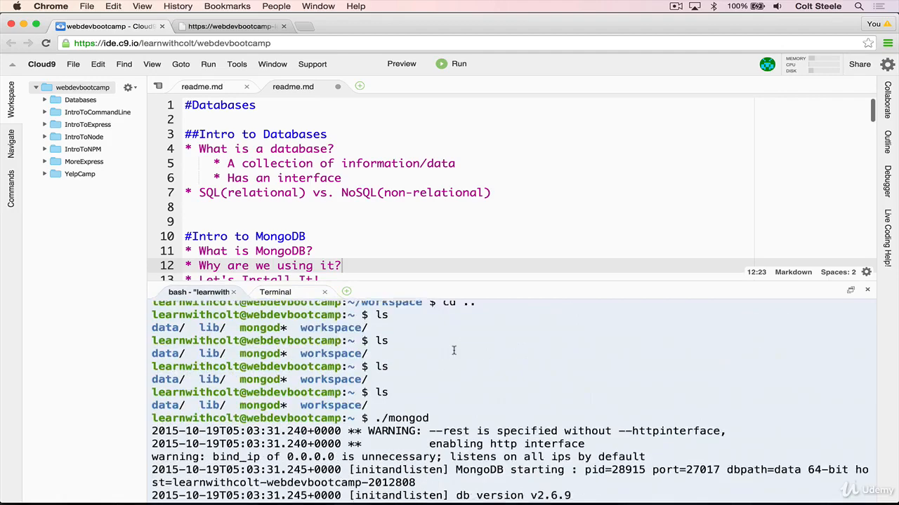
scroll(455, 349, down, 10)
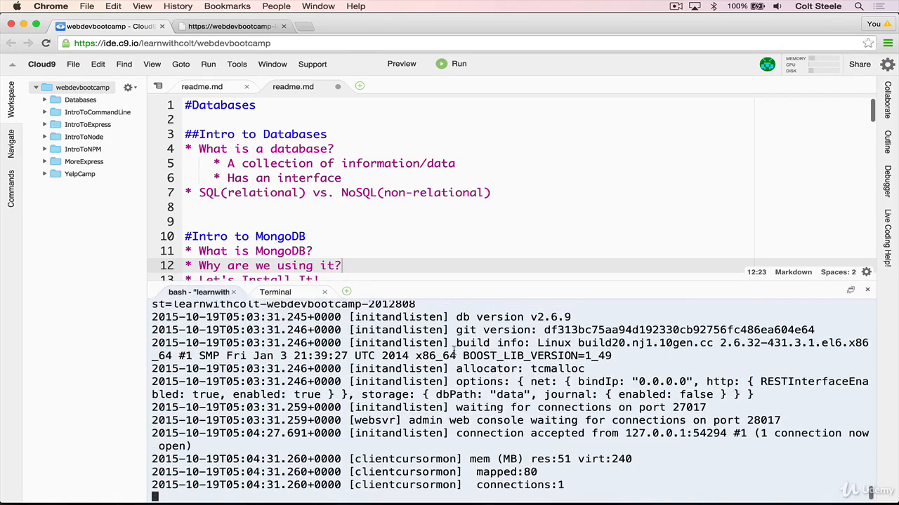
key(ctrl+c)
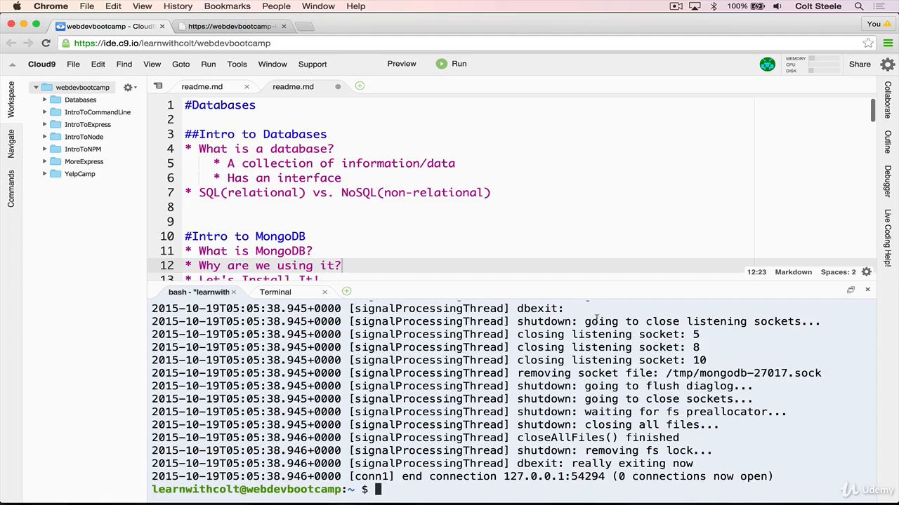
text(./mongod)
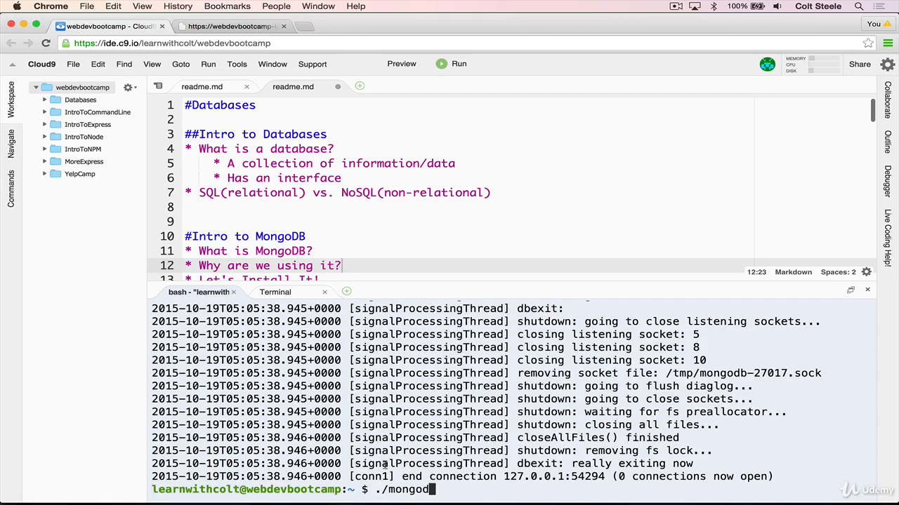
key(Return)
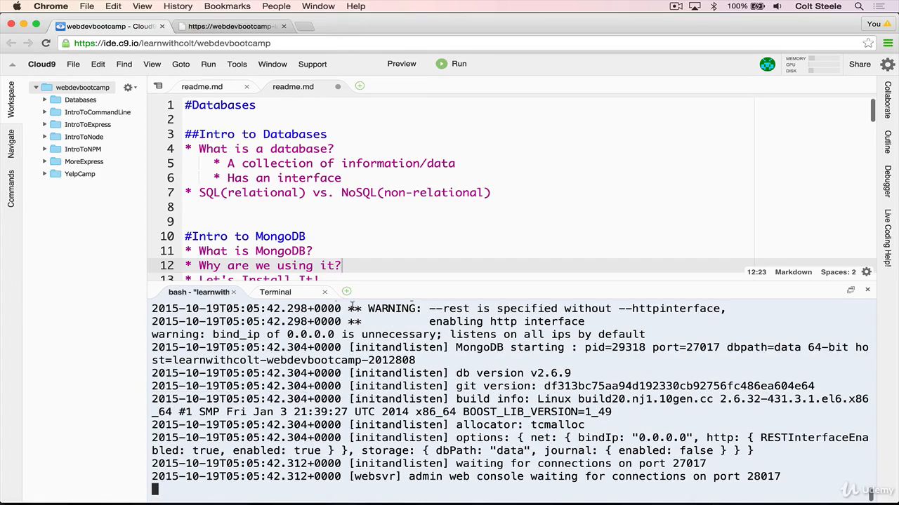
click(288, 295)
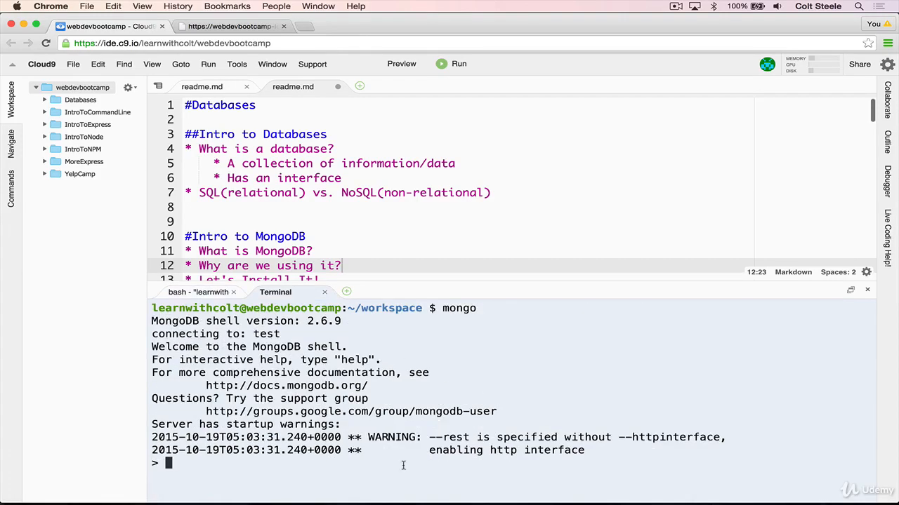